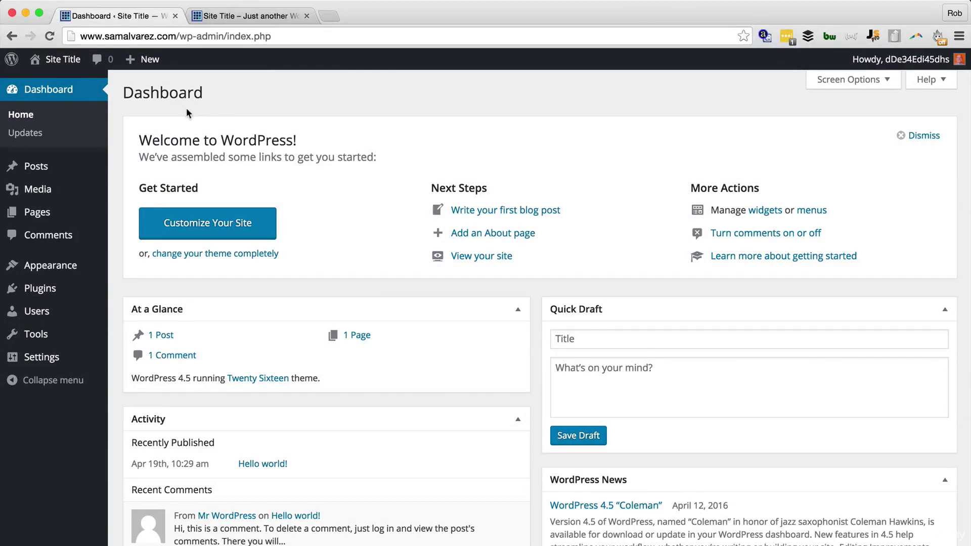
Examine the public site's title and tagline, and open the Hello world! post to review its author details, comments and sidebar
click(244, 18)
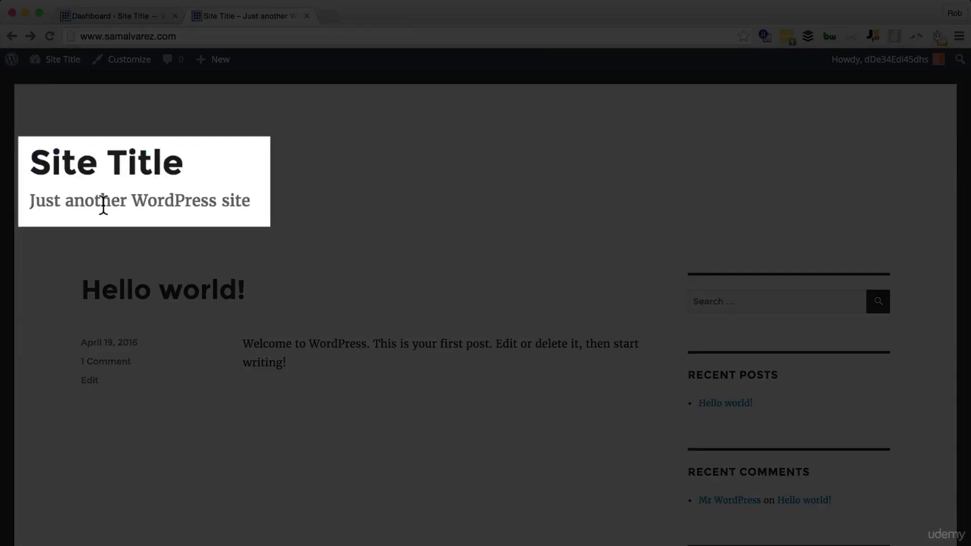
triple_click(103, 205)
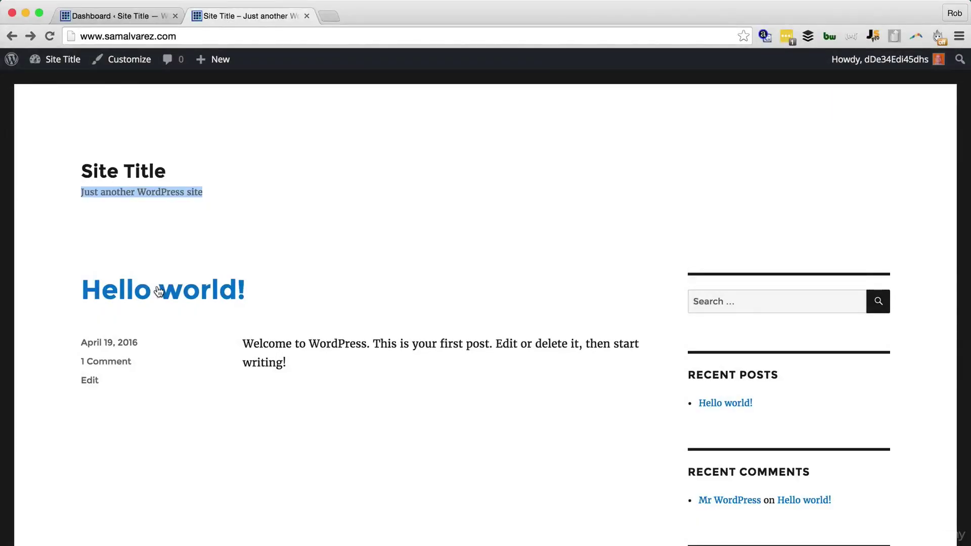
click(158, 292)
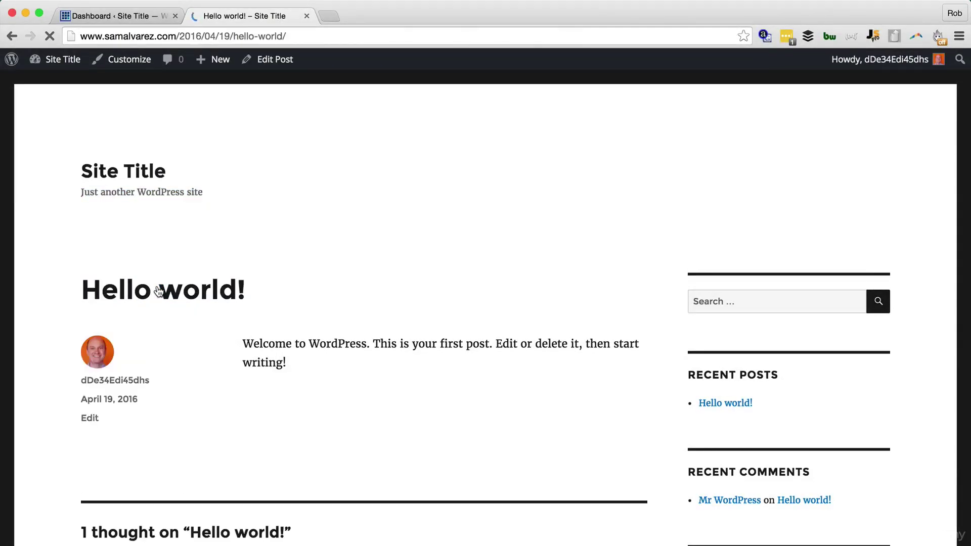
scroll(52, 320, down, 5)
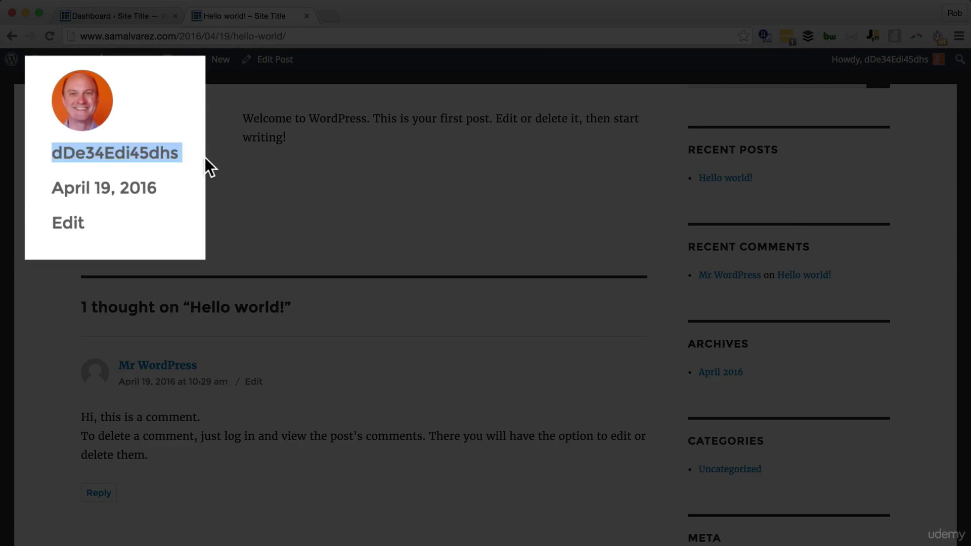
scroll(163, 157, up, 4)
scroll(759, 372, down, 3)
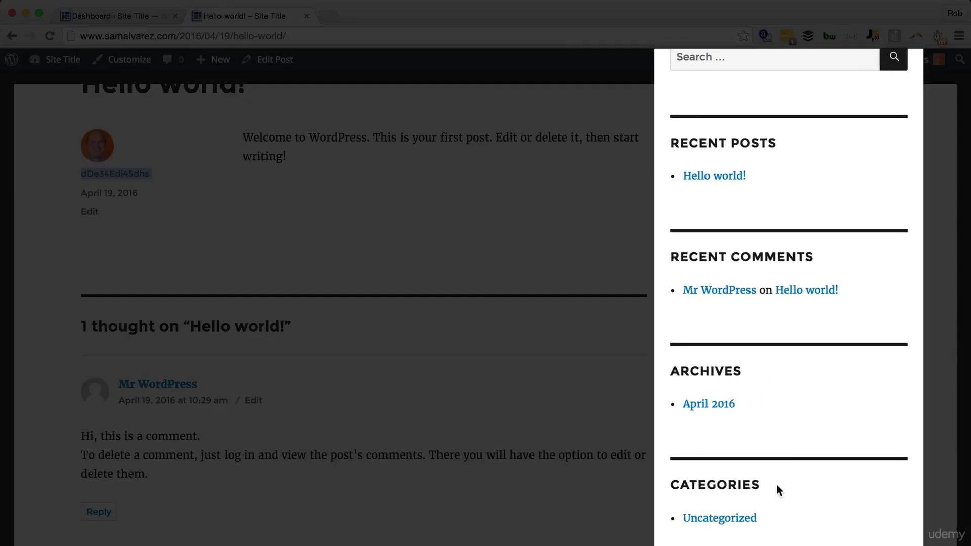
scroll(904, 502, down, 2)
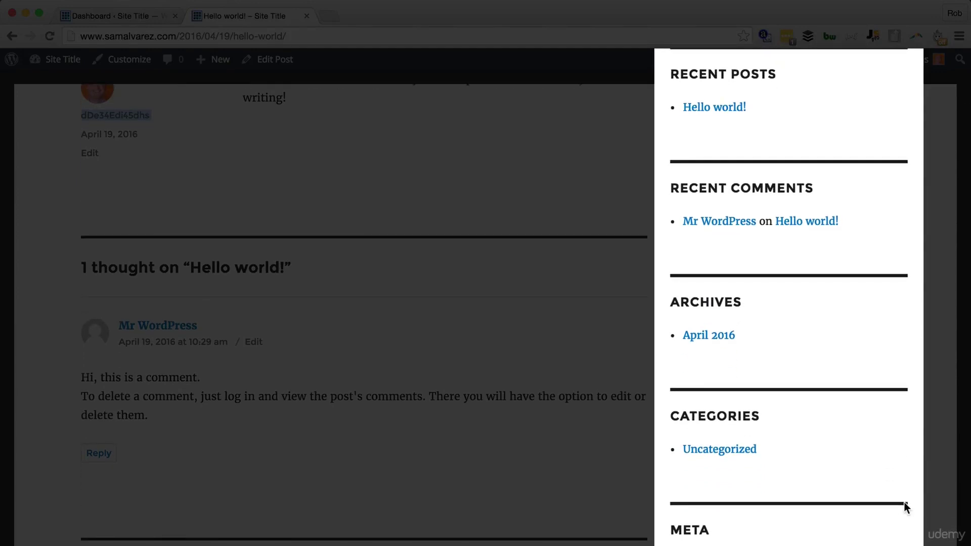
scroll(904, 502, up, 2)
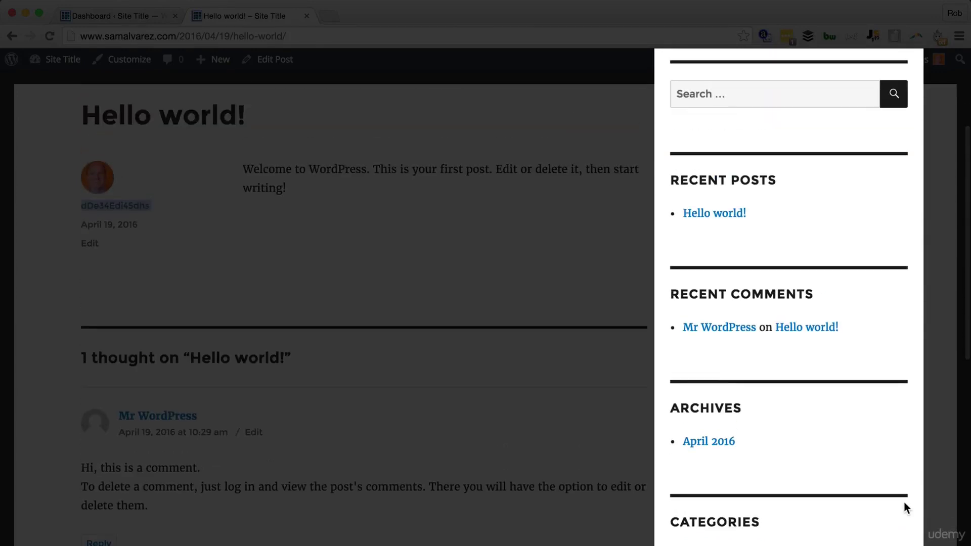
scroll(904, 503, down, 1)
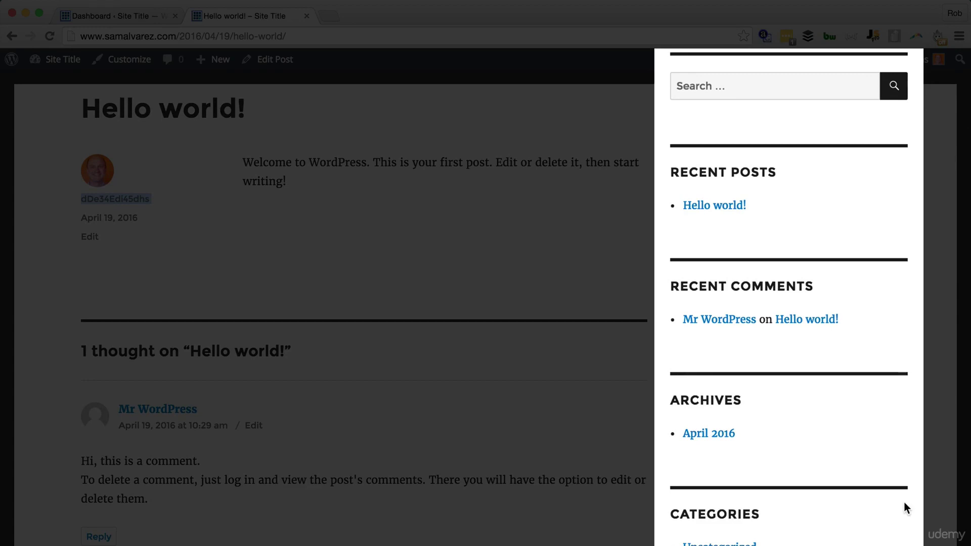
scroll(887, 473, down, 4)
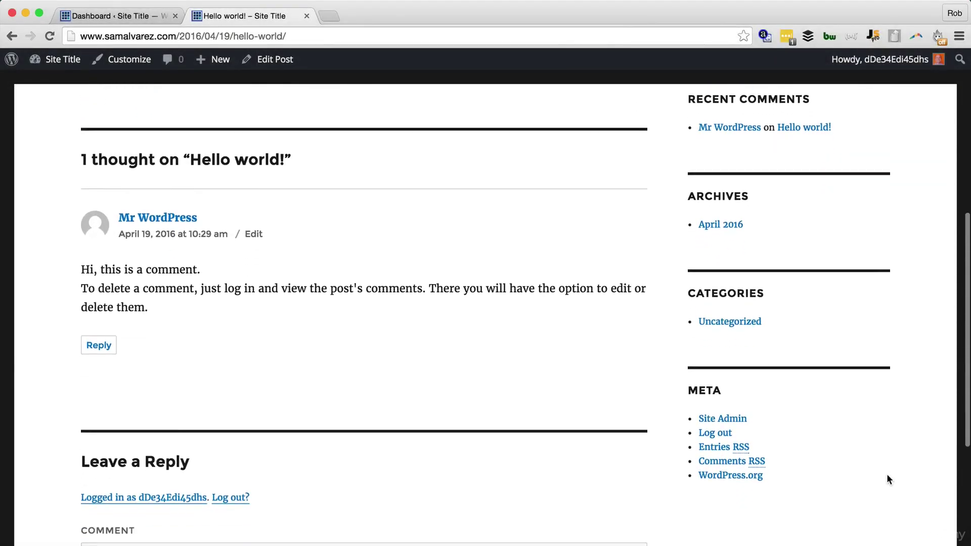
scroll(887, 473, down, 6)
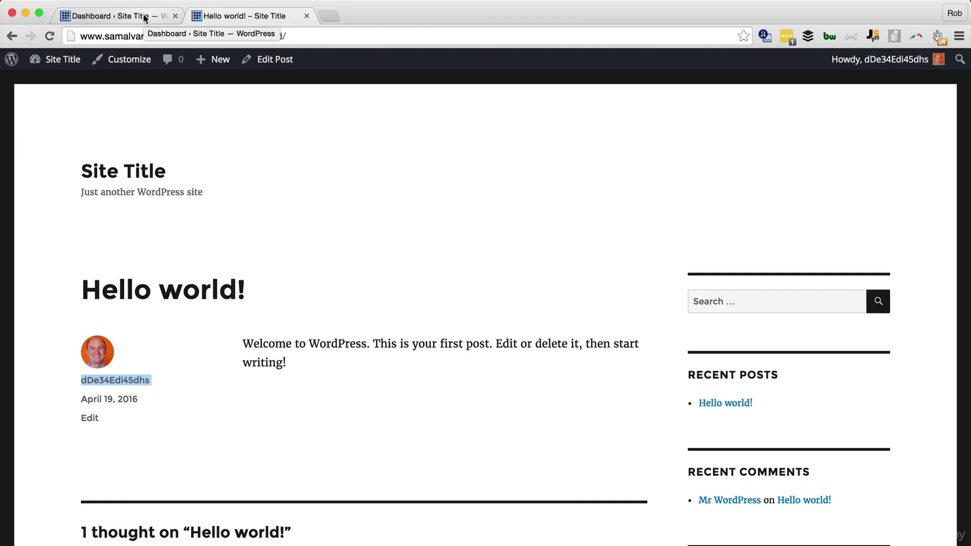
Go back to the public site's home page and look over the Posts and Pages options in the dashboard
click(116, 172)
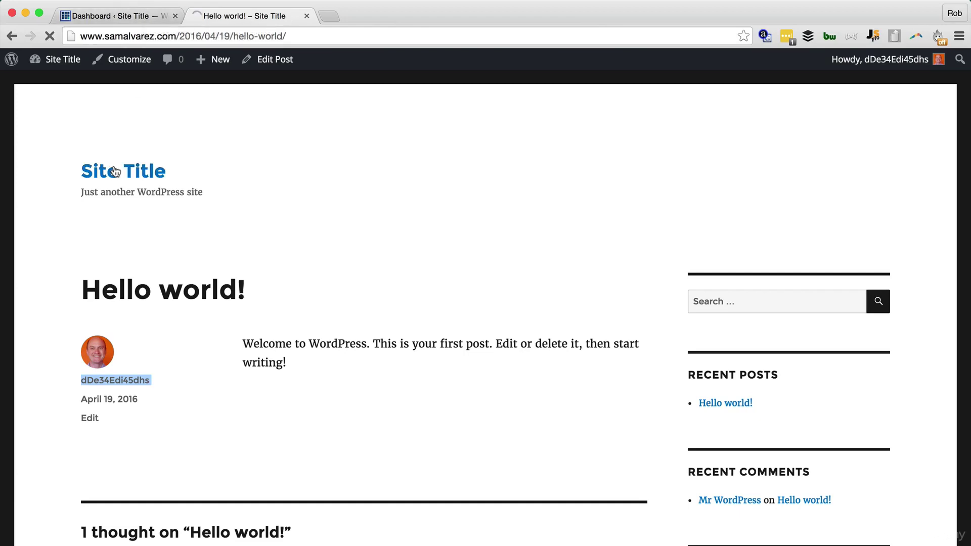
click(88, 16)
mouse_move(56, 177)
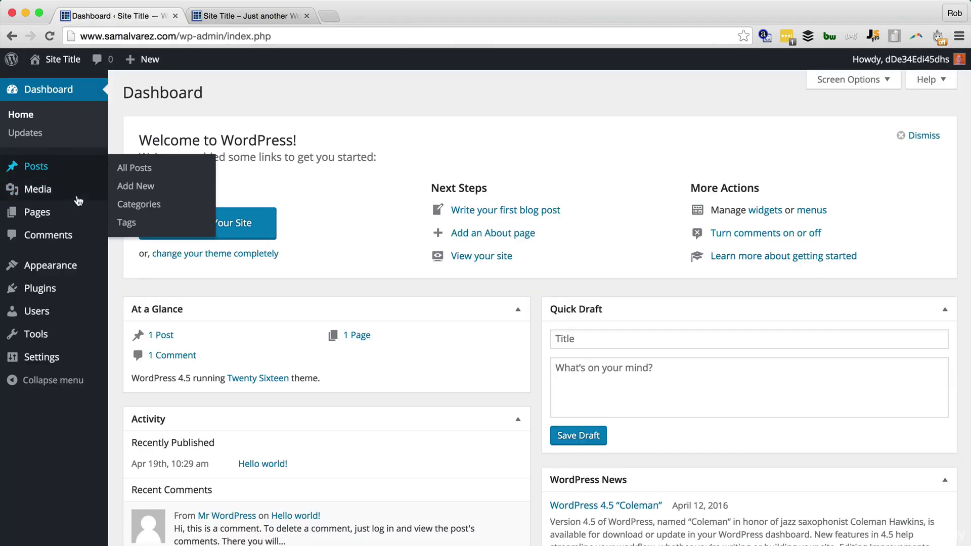
mouse_move(78, 222)
click(238, 18)
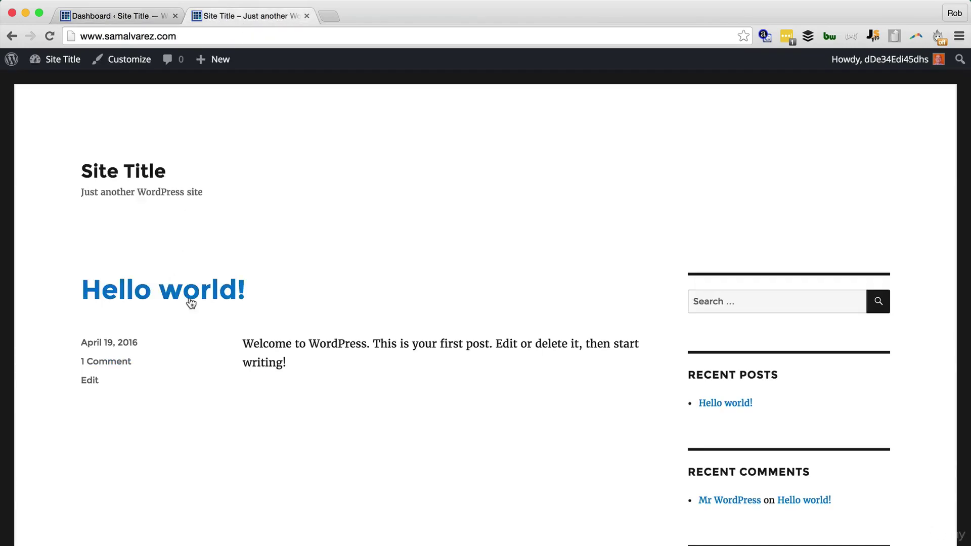
Start a new post in the dashboard and title it "New Blog Post"
click(101, 16)
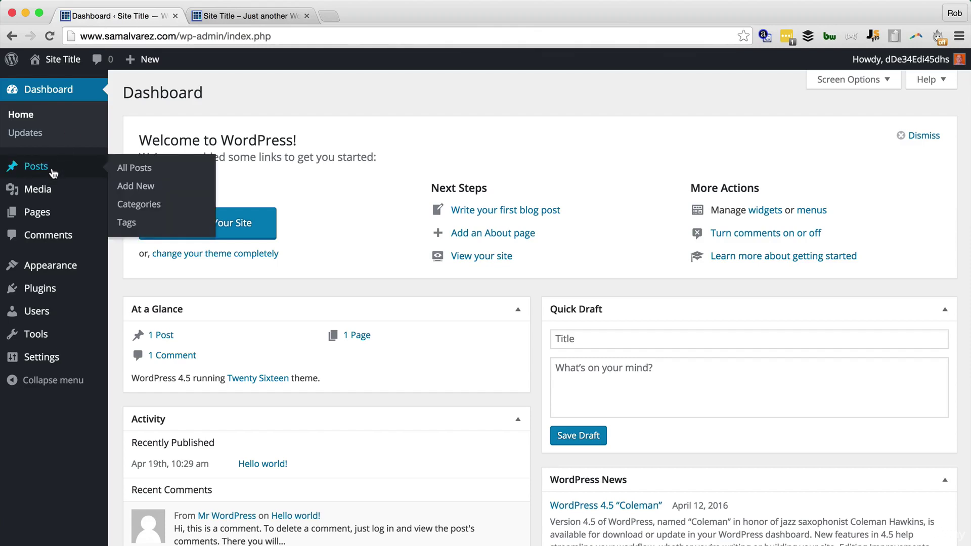
click(134, 187)
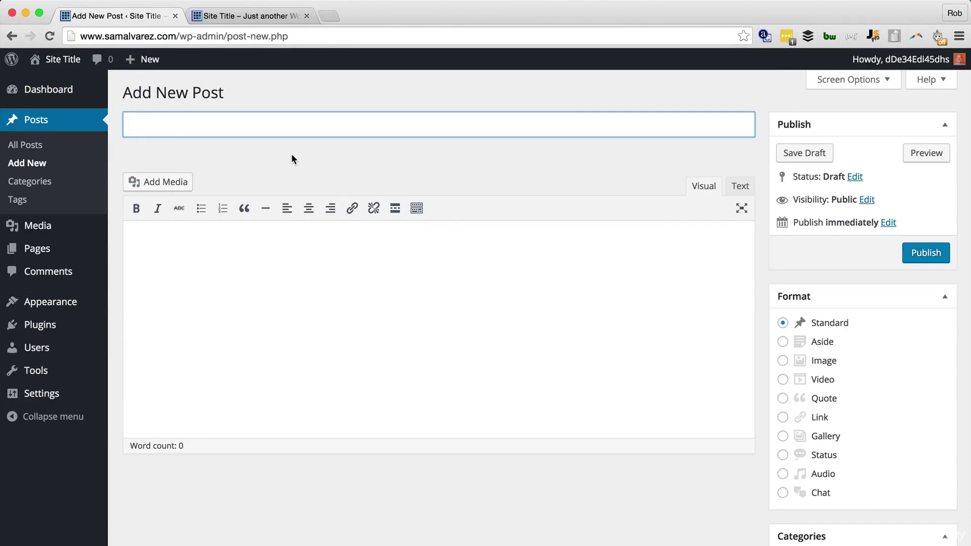
text(New Blog Post)
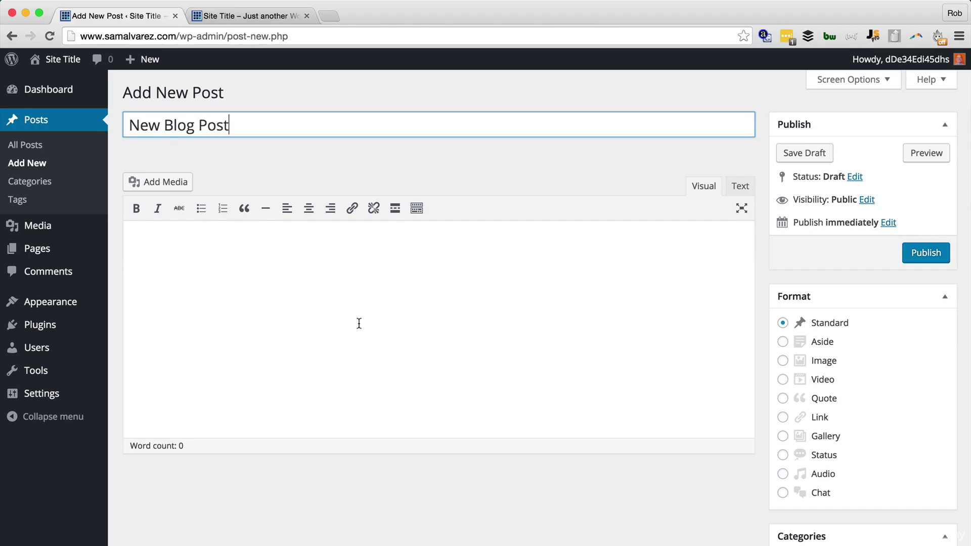
Fill the post body with "Content" followed by lines of repeated "content" filler text, and publish the post
click(359, 323)
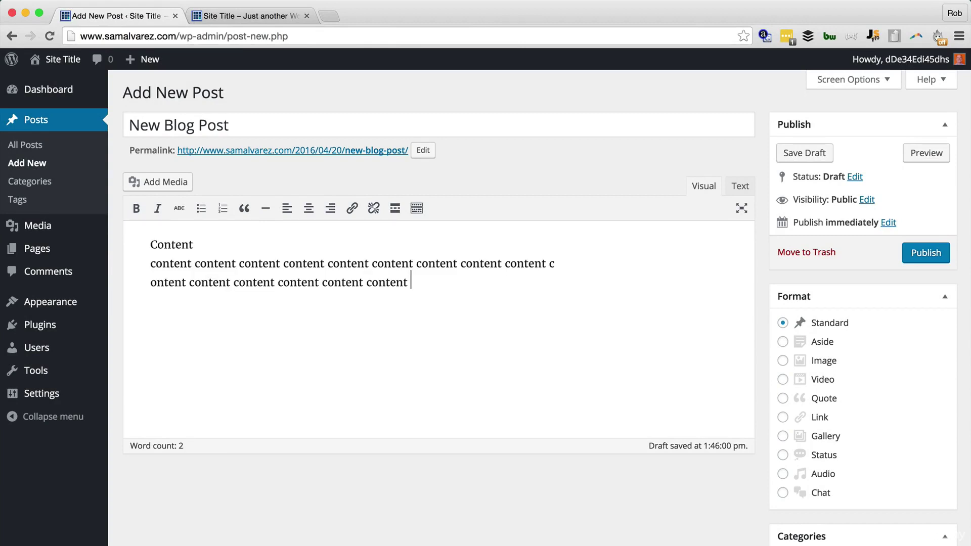
key(super+v)
key(super+v)
key(super+v)
key(super+v)
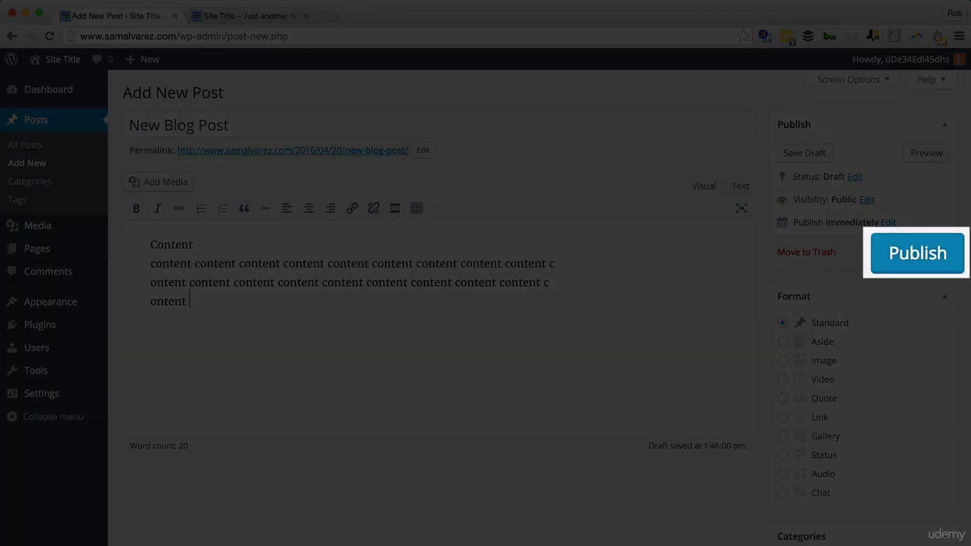
click(920, 253)
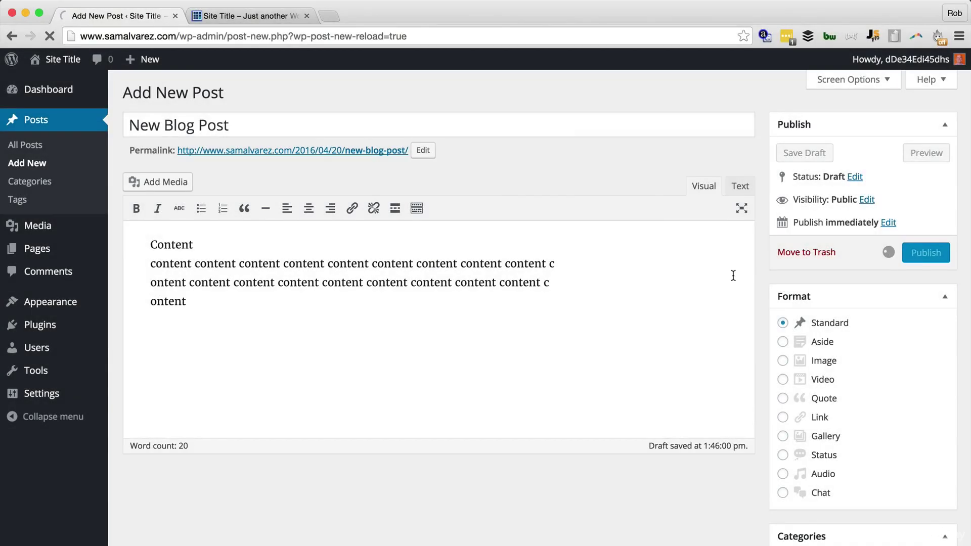
Refresh the public home page, view the New Blog Post entry on its own page, and return to the home page's post list
click(262, 16)
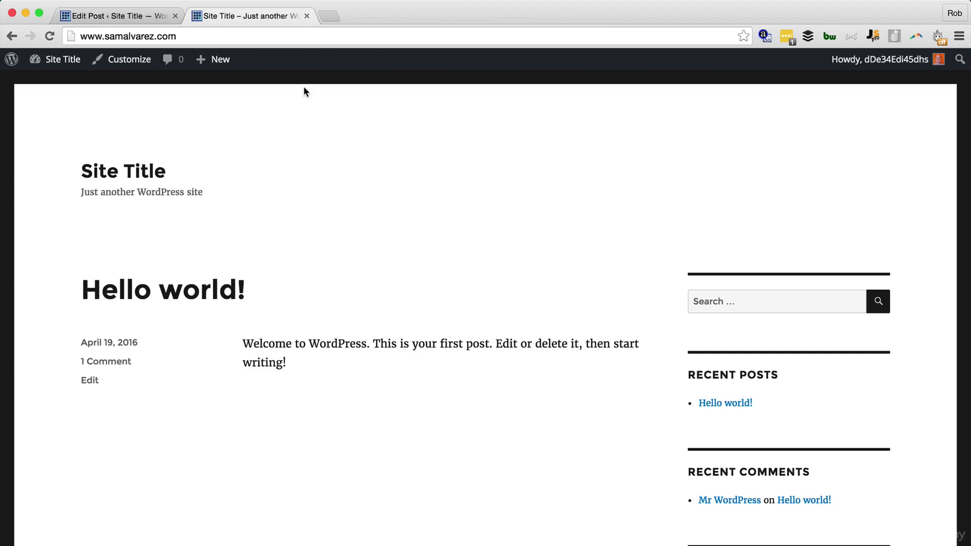
key(super+r)
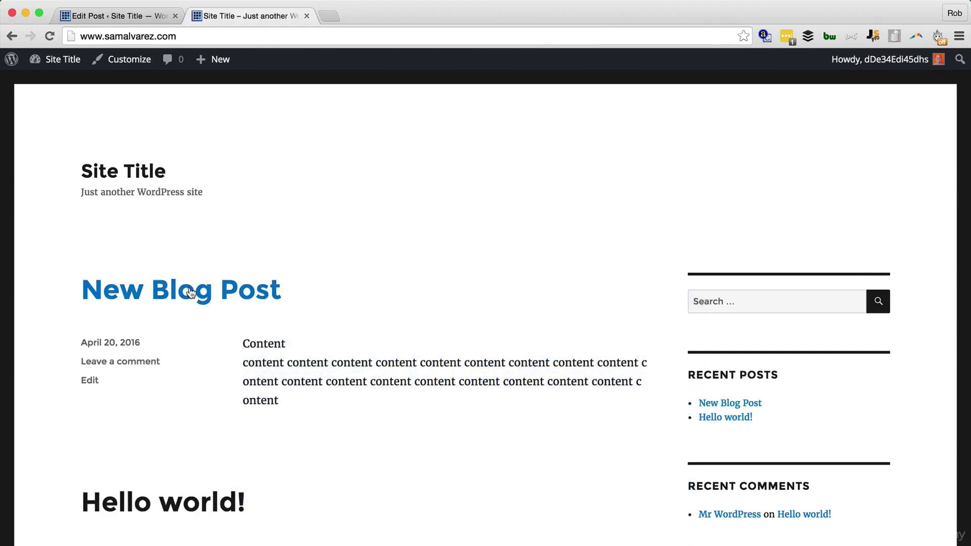
click(190, 293)
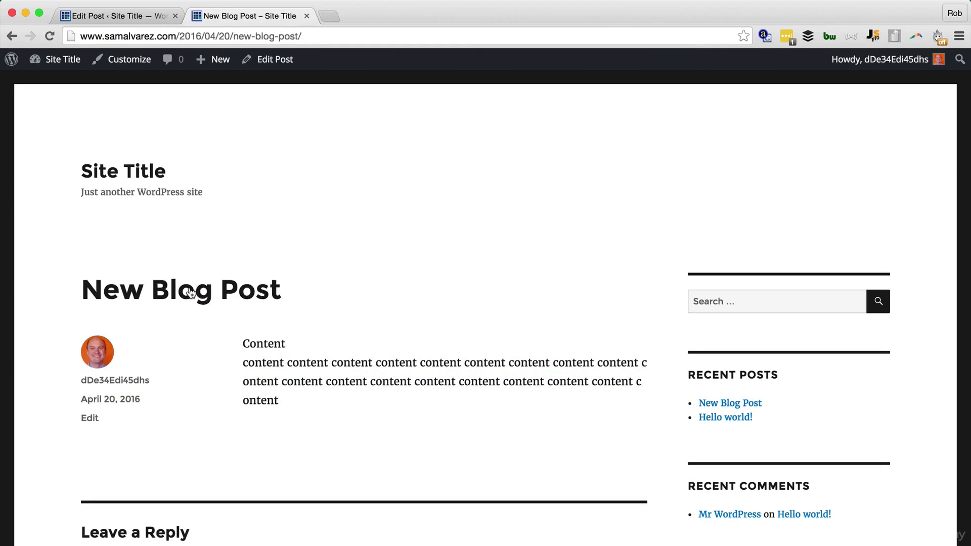
click(130, 168)
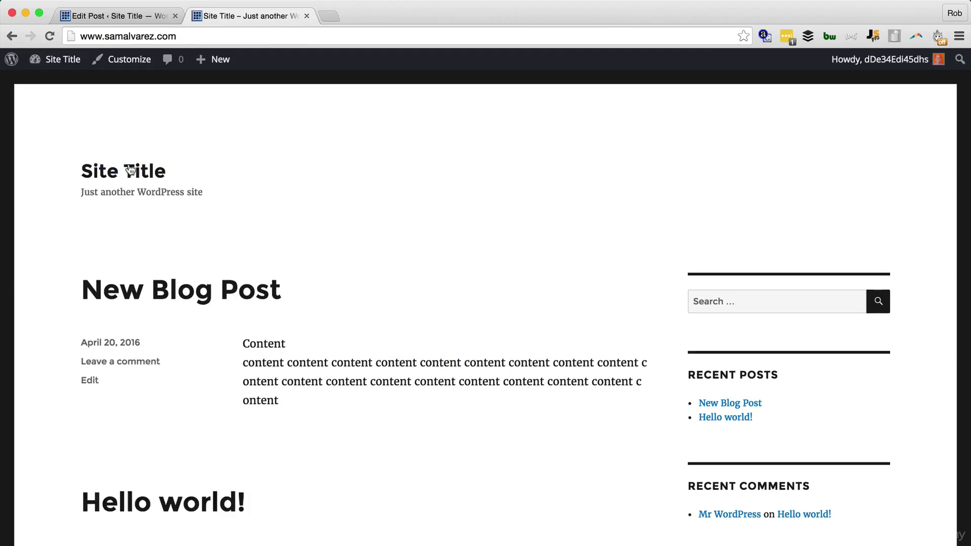
scroll(410, 252, down, 5)
scroll(411, 256, up, 5)
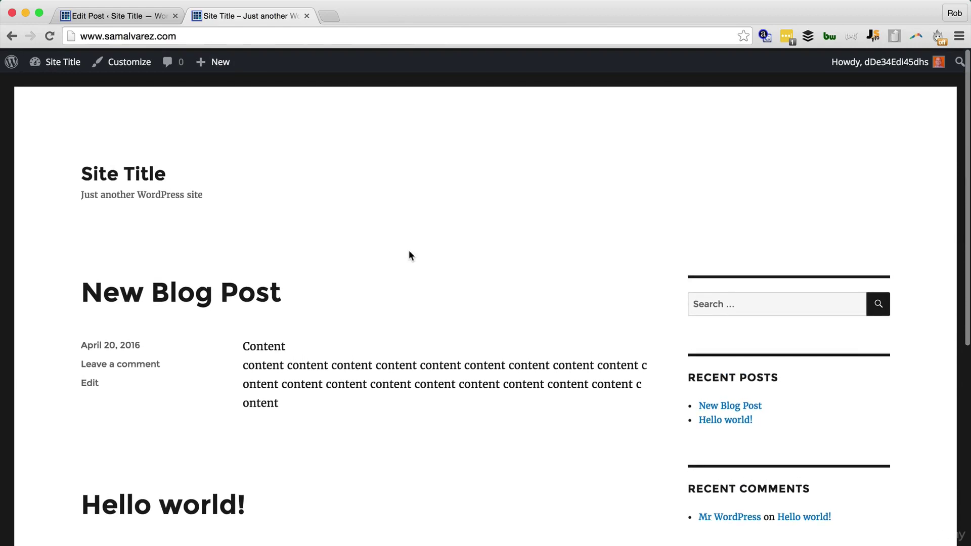
Open Sample Page from the site's list of pages for editing and look over its body text
key(ctrl+shift+Tab)
click(71, 252)
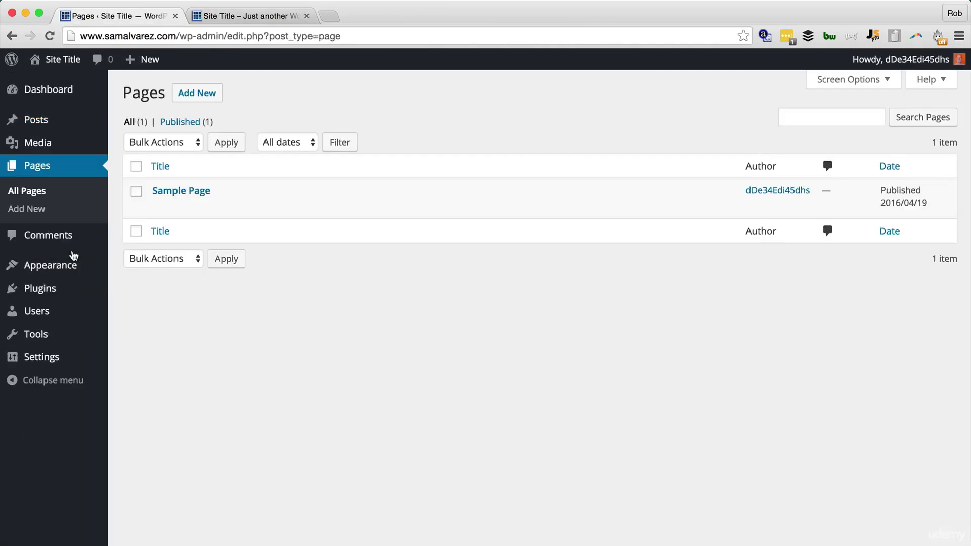
mouse_move(169, 188)
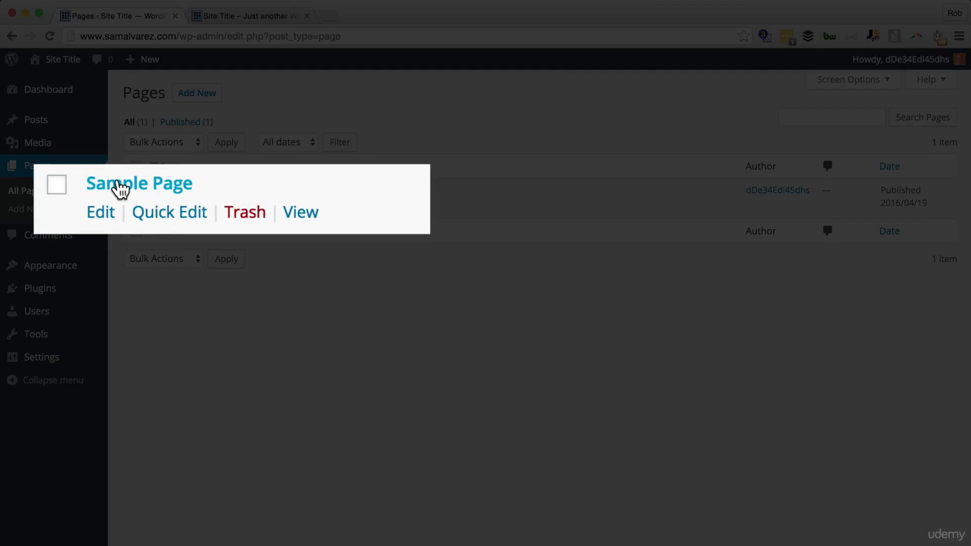
click(169, 191)
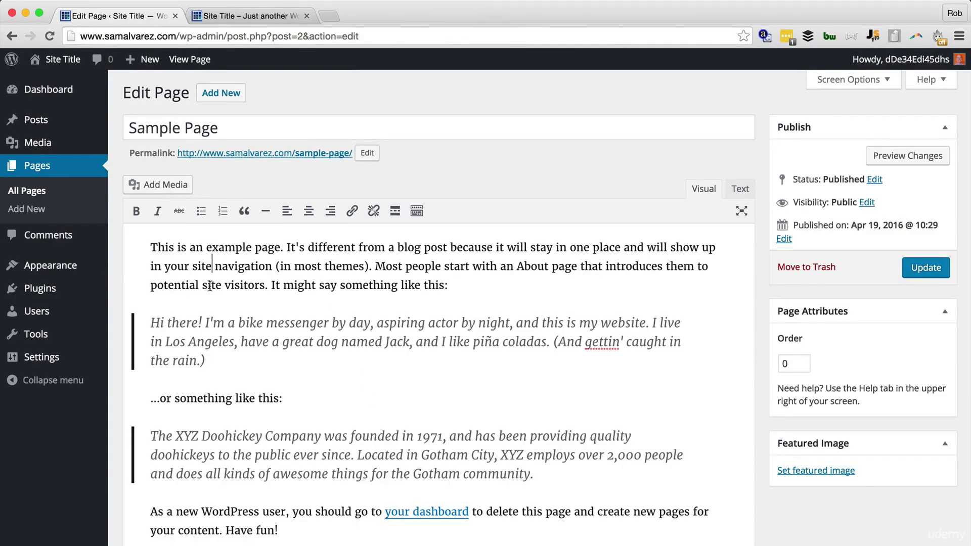
click(222, 339)
click(236, 400)
click(320, 521)
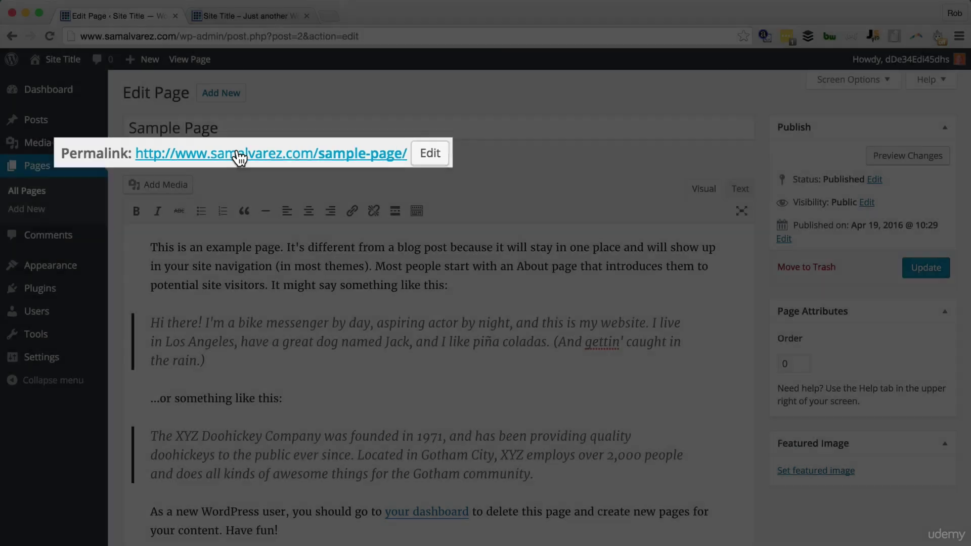
View Sample Page through its permalink in a new browser tab, examine it down to the footer, and return to the page editor
super+click(237, 158)
click(247, 16)
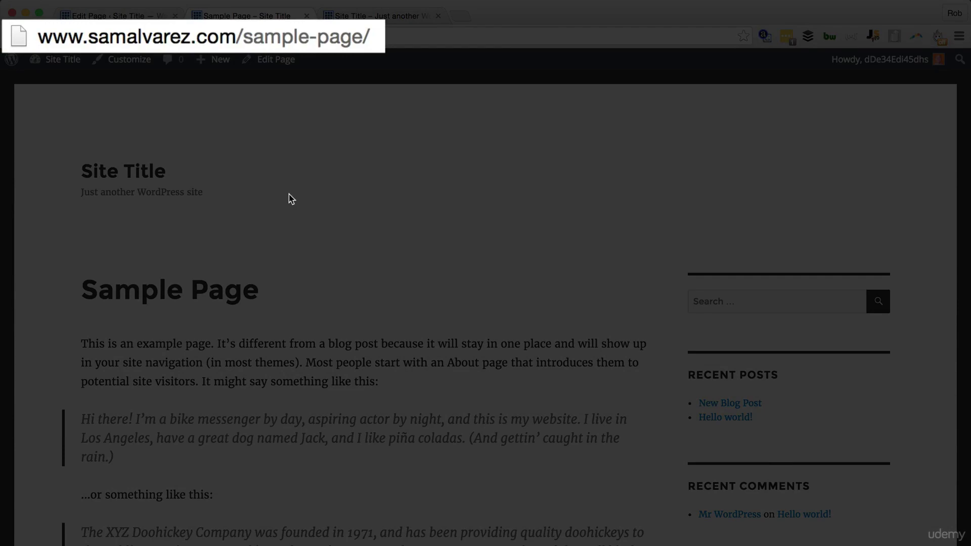
scroll(291, 199, down, 7)
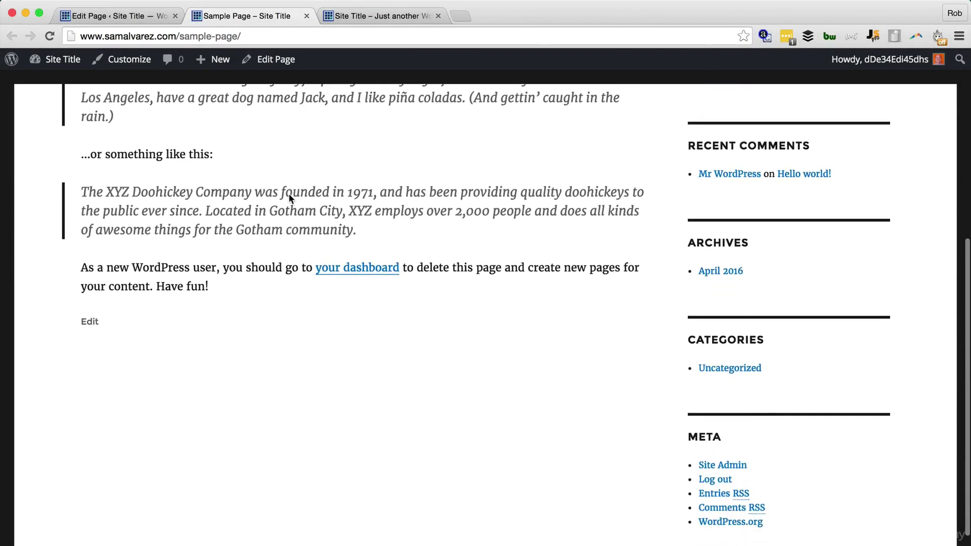
scroll(289, 197, up, 7)
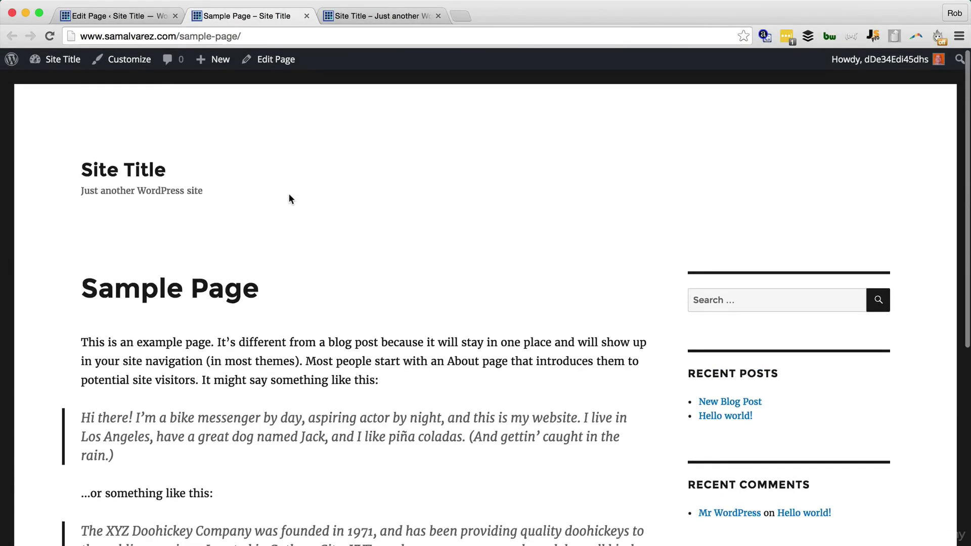
scroll(289, 198, down, 1)
scroll(289, 198, down, 7)
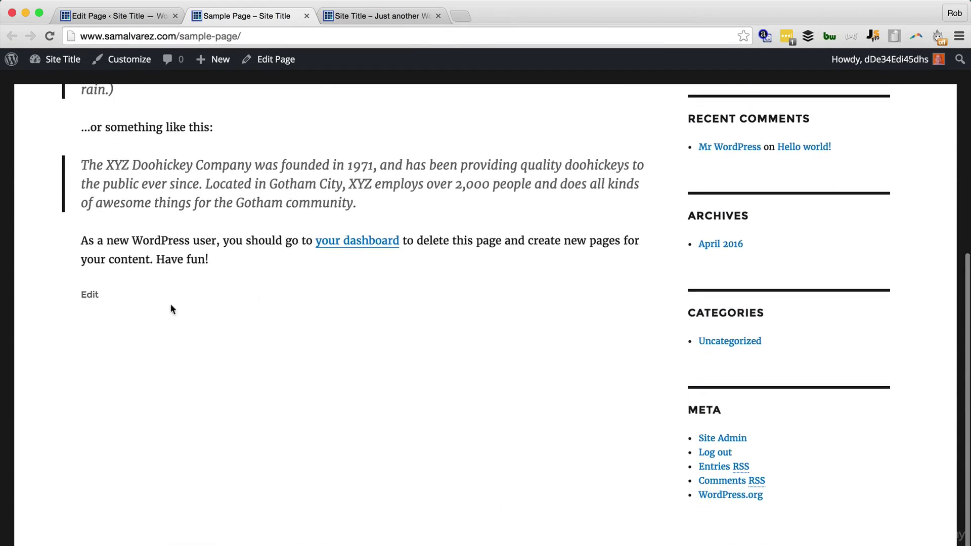
scroll(517, 444, down, 2)
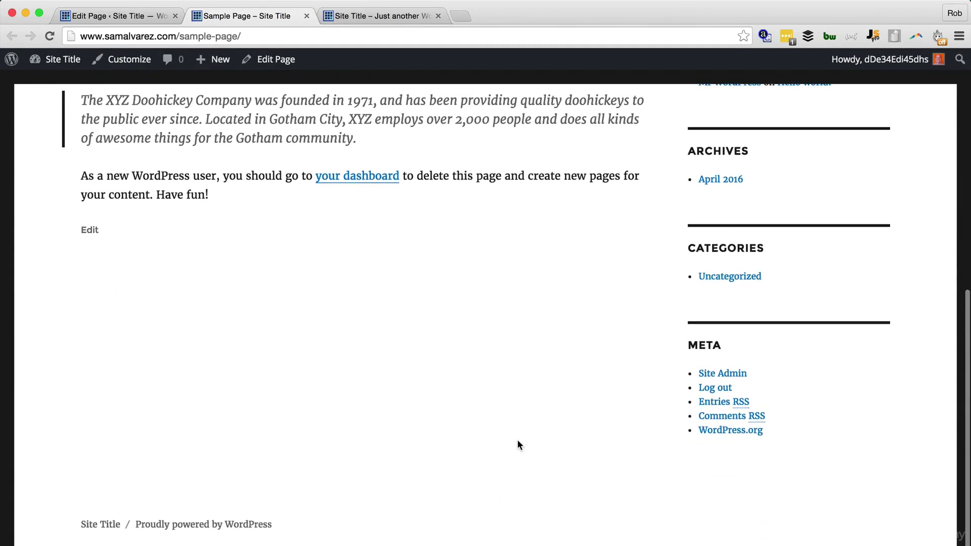
scroll(518, 444, up, 15)
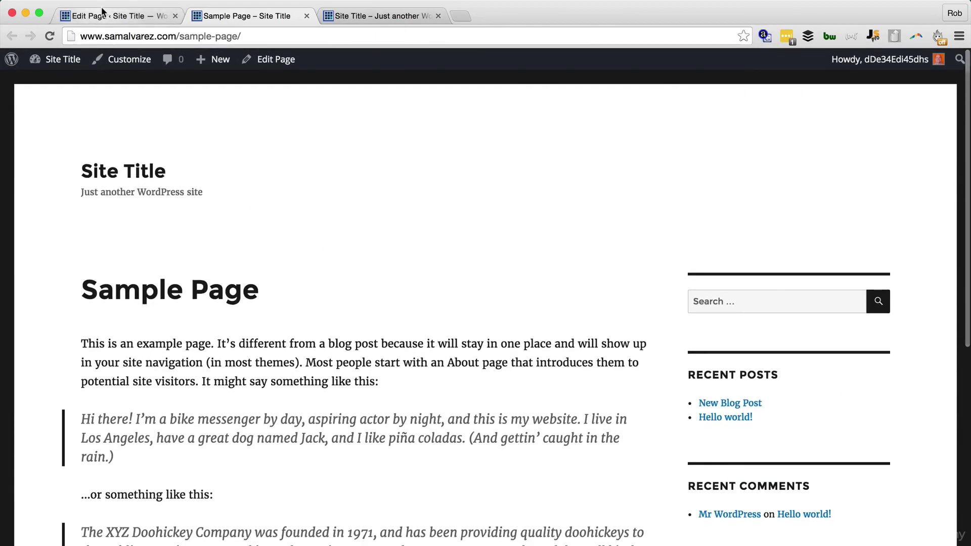
click(105, 16)
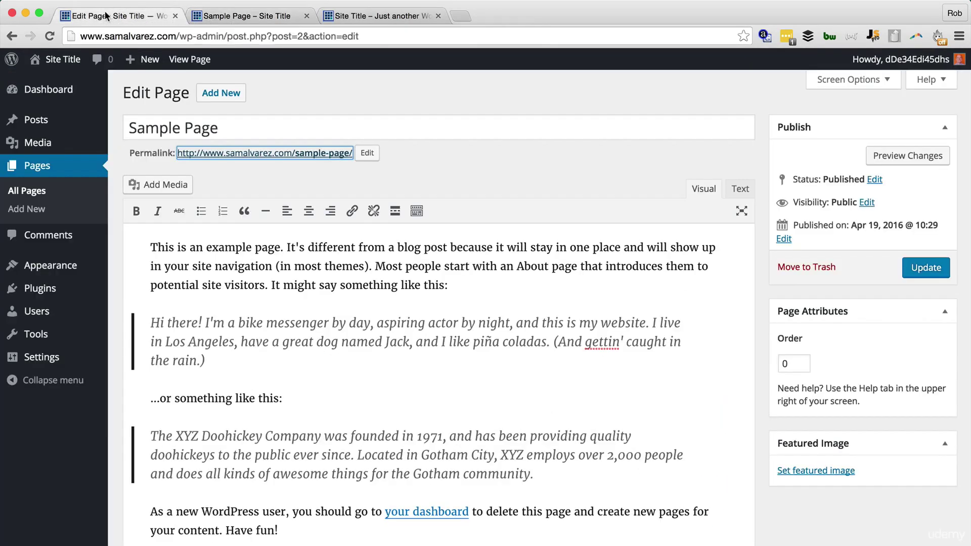
Look over the site's lists of posts and pages and its media library, and open Sample Page for editing
mouse_move(61, 127)
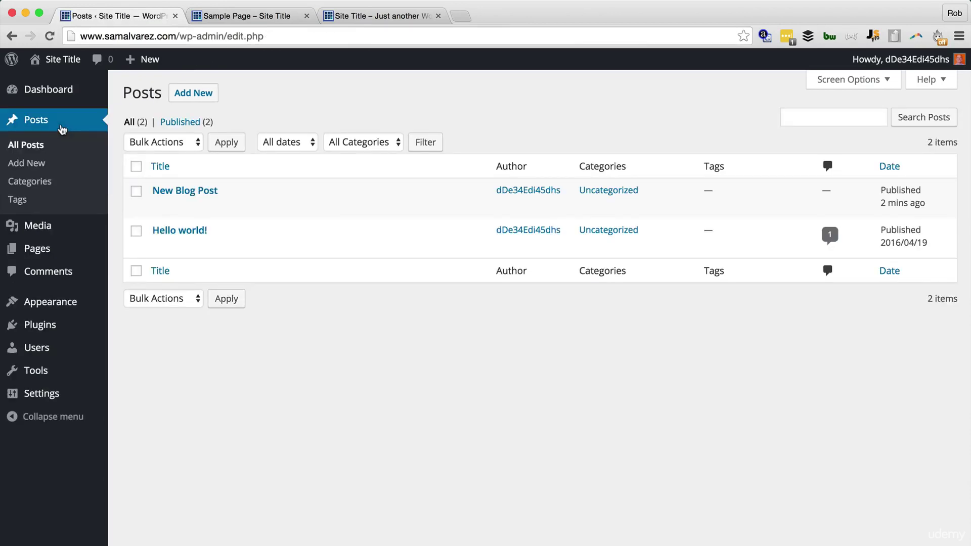
click(46, 257)
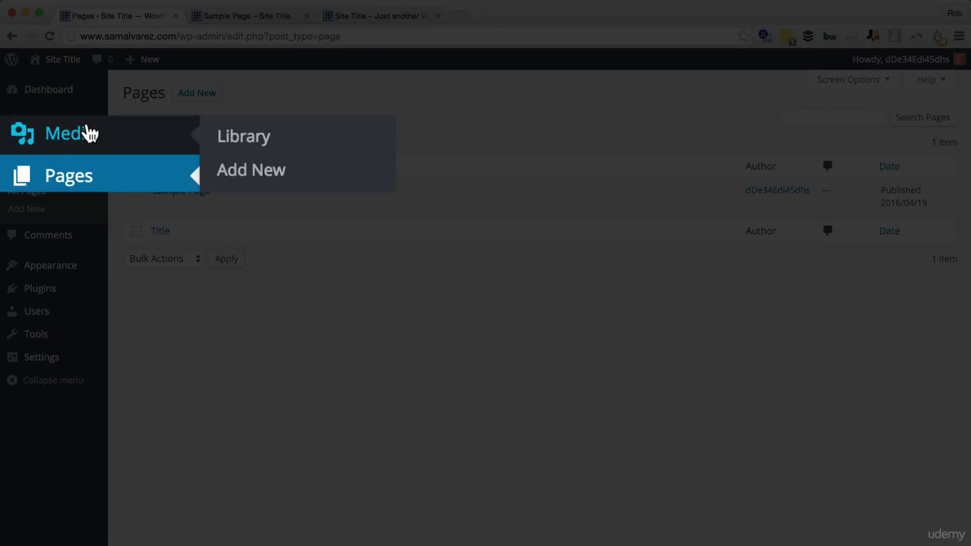
click(54, 142)
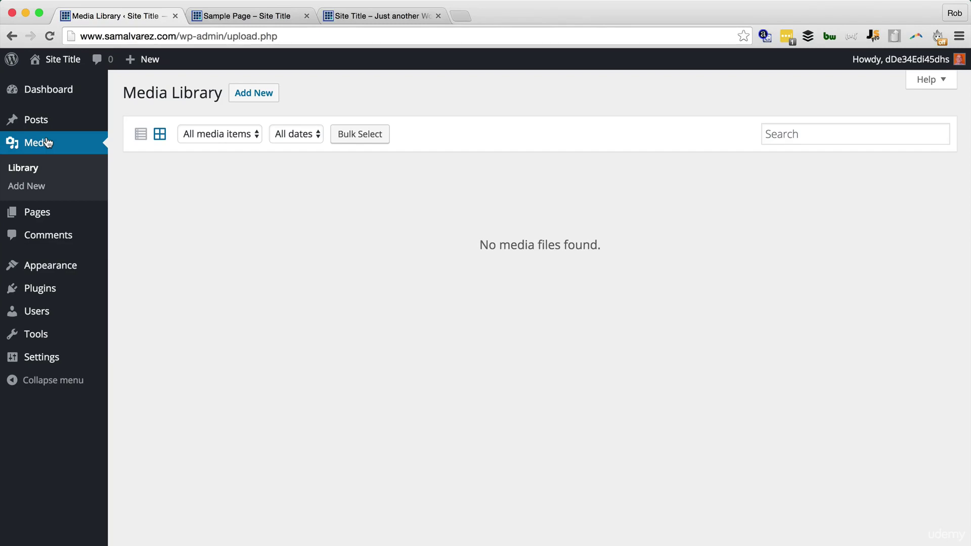
click(61, 216)
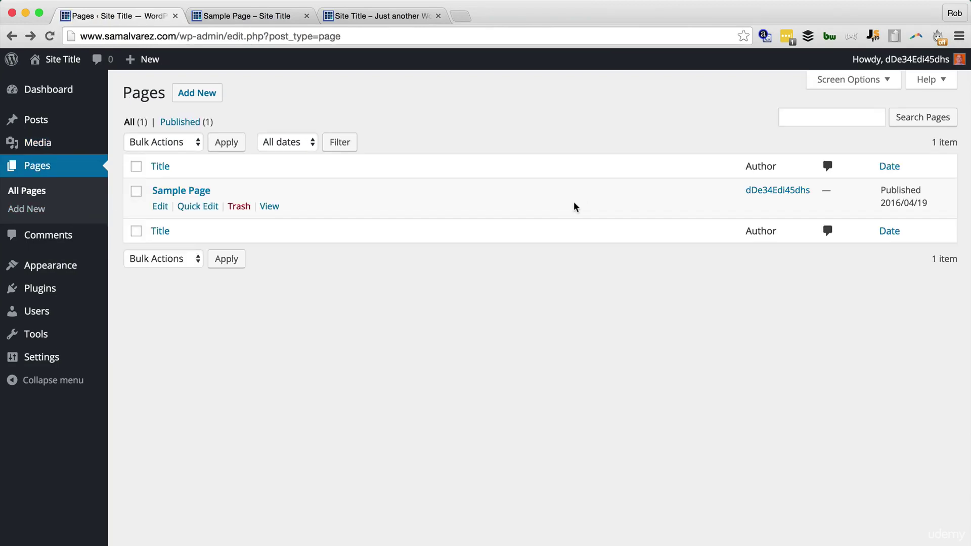
click(165, 192)
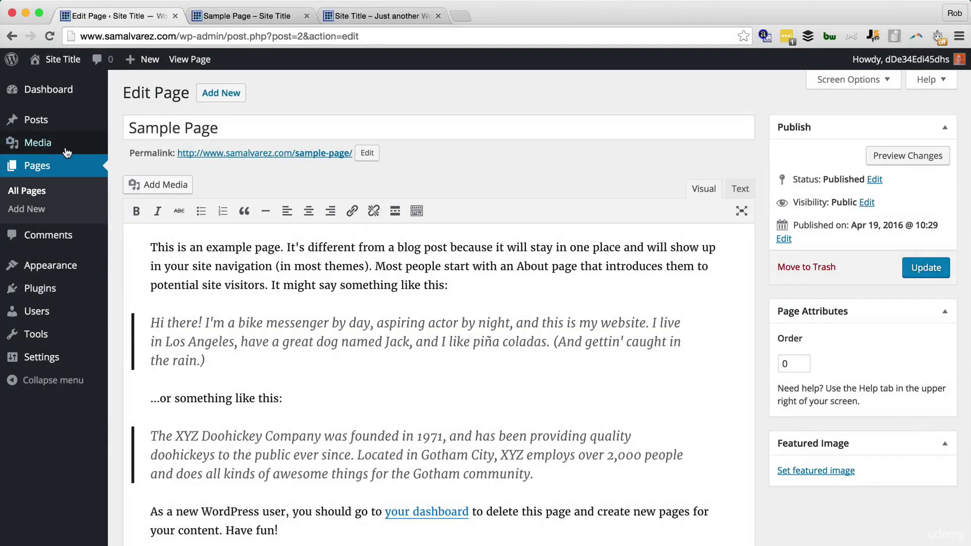
Open the site's comments and start a reply to the comment on the Hello world! post
mouse_move(60, 148)
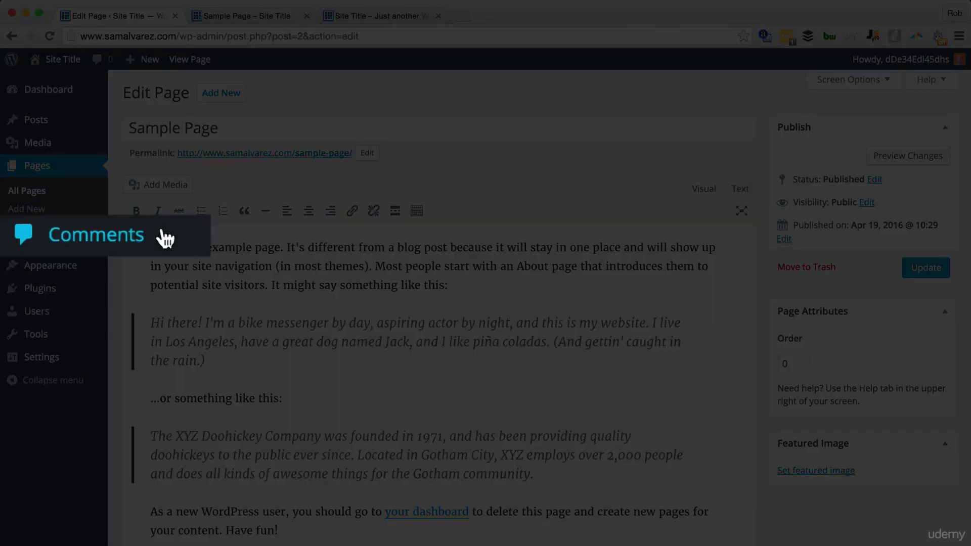
click(84, 235)
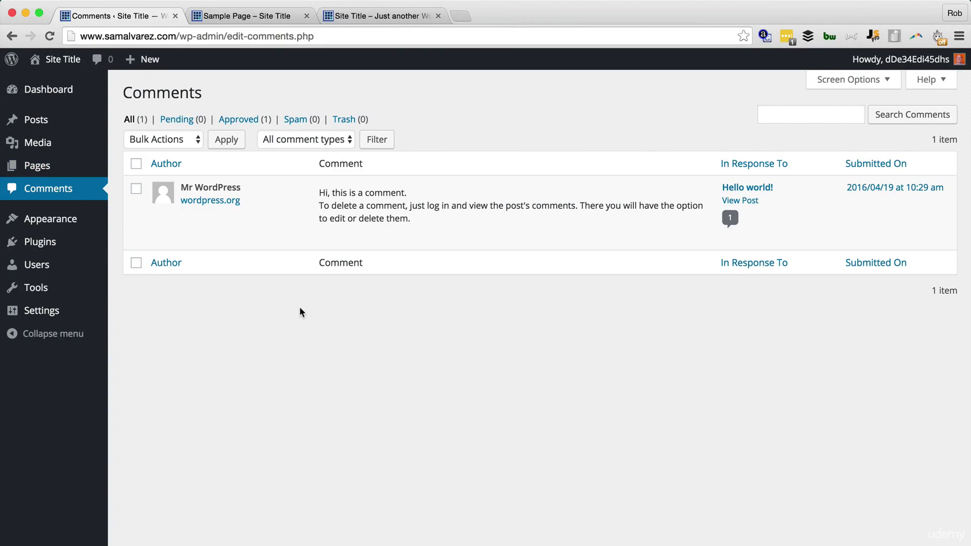
mouse_move(303, 208)
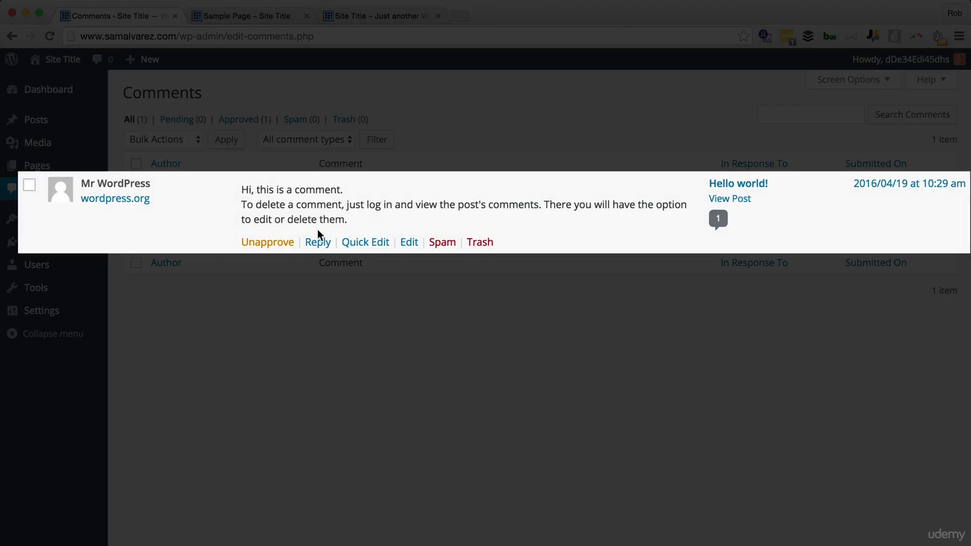
click(318, 244)
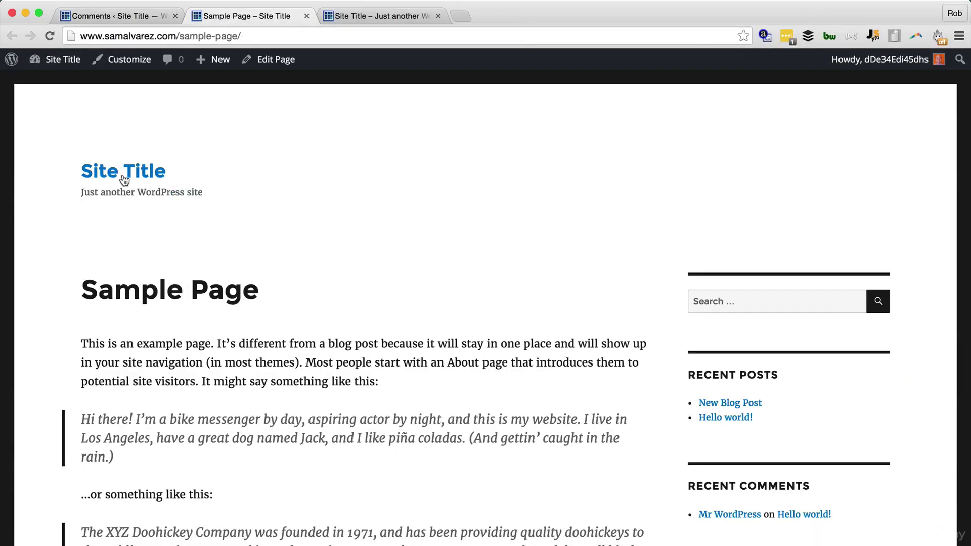
View the Hello world! post from the public home page, examine its comment and reply area, and return to the dashboard's comments
click(124, 180)
scroll(204, 392, down, 5)
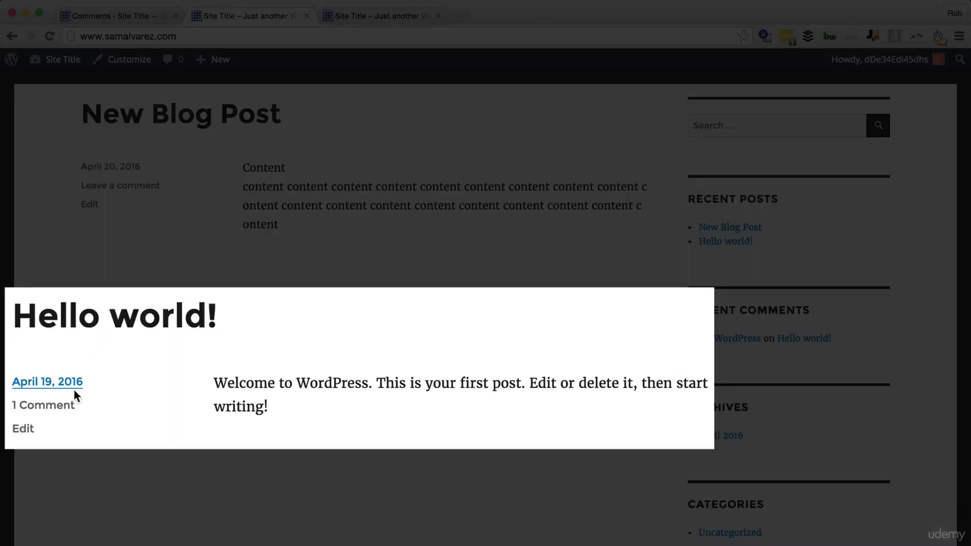
click(156, 332)
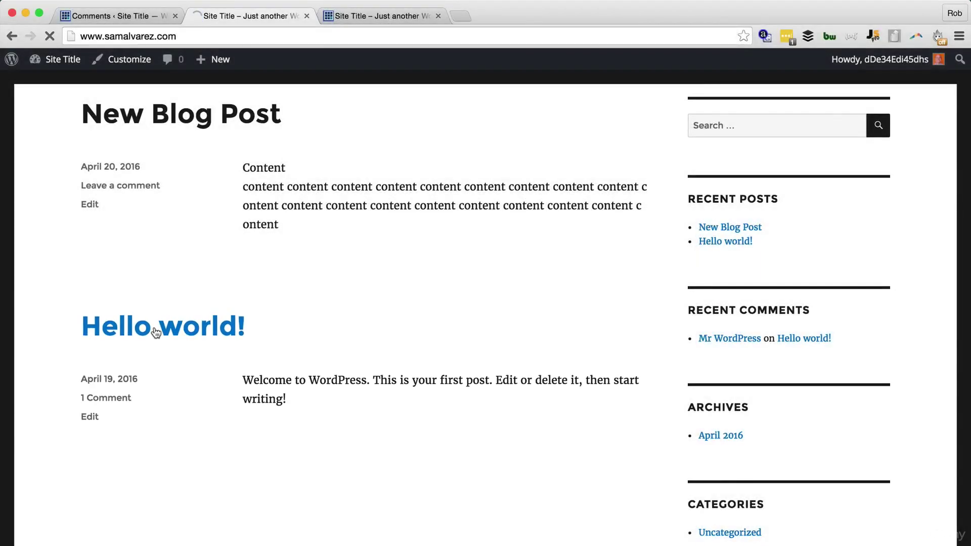
scroll(151, 331, down, 7)
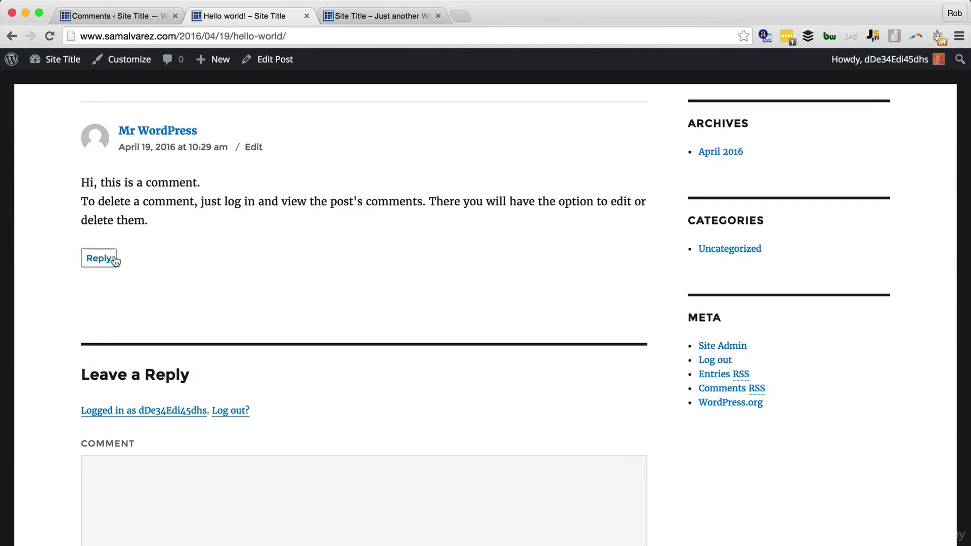
click(108, 16)
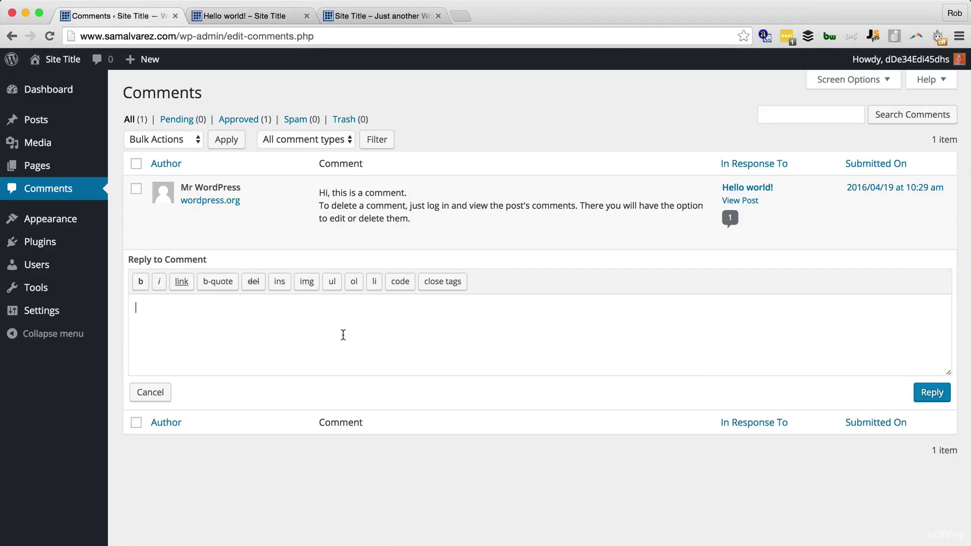
mouse_move(55, 123)
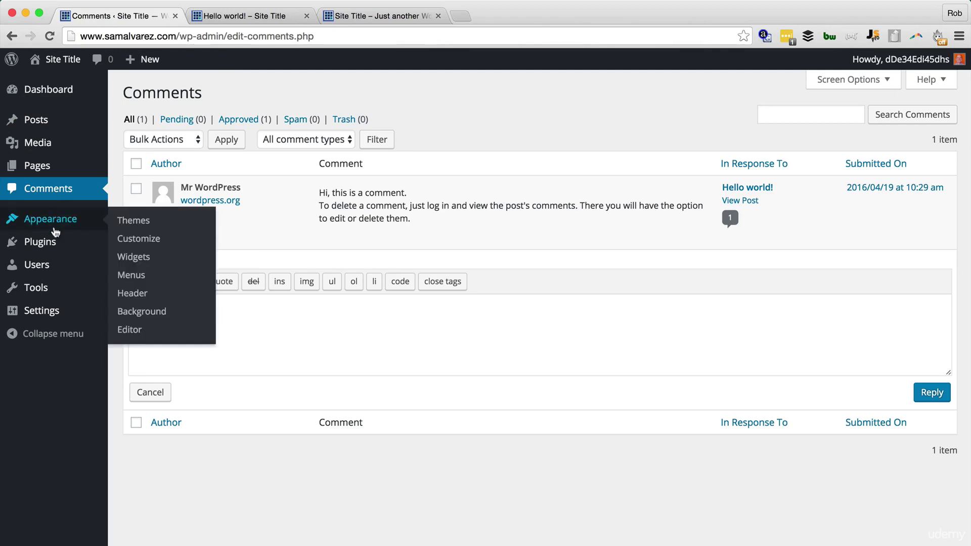
mouse_move(54, 245)
mouse_move(54, 292)
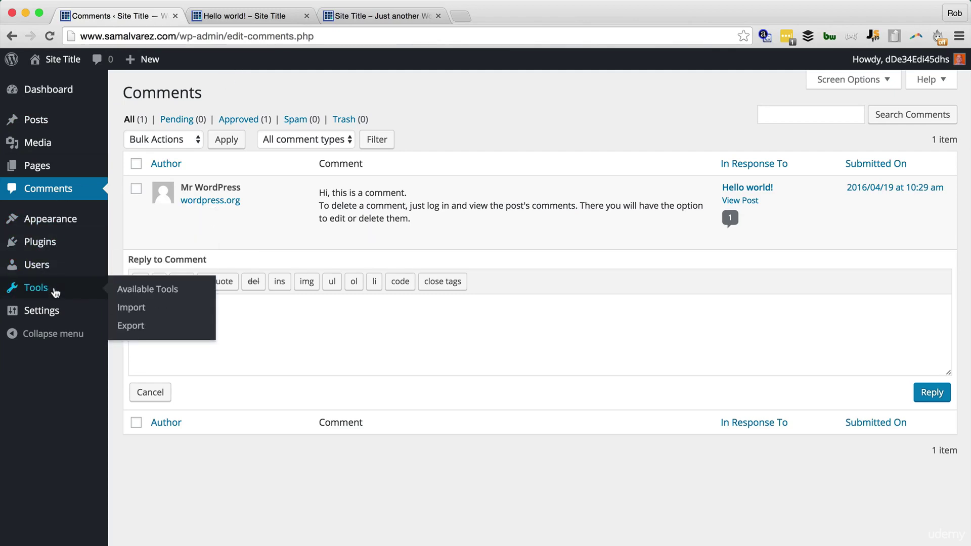